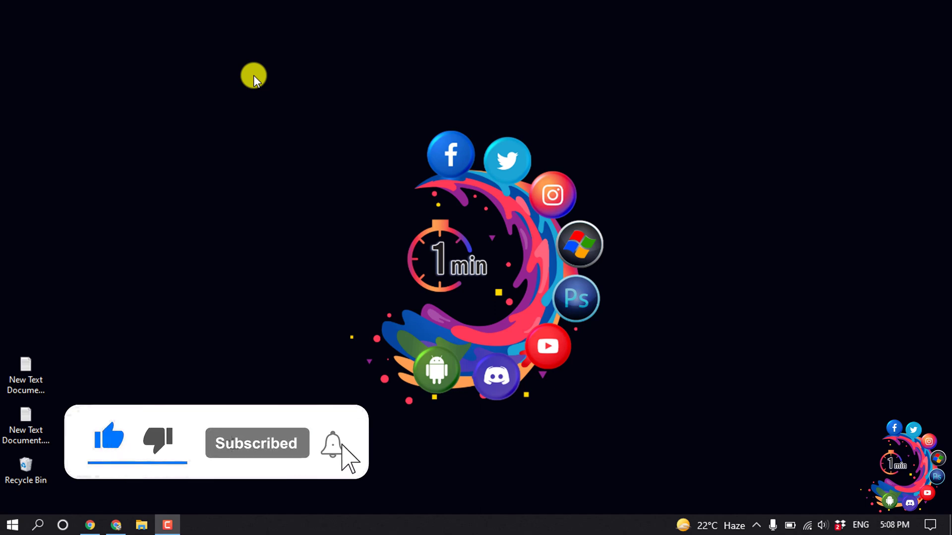
Search the plugin directory for 'chat room', then install and activate Wise Chat
{"action": "key", "text": "alt+Tab"}
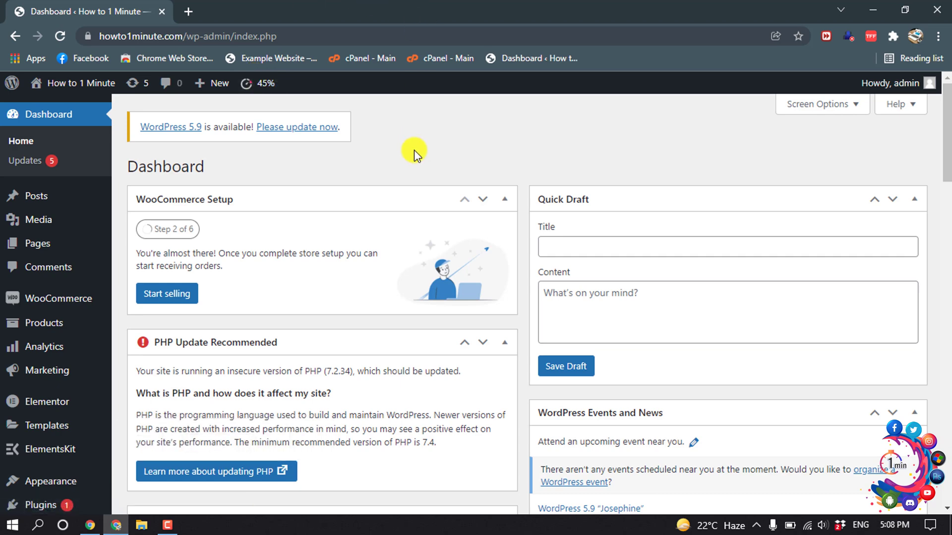
{"action": "scroll", "coordinate": [42, 342], "scroll_direction": "down", "scroll_amount": 4}
{"action": "mouse_move", "coordinate": [42, 347]}
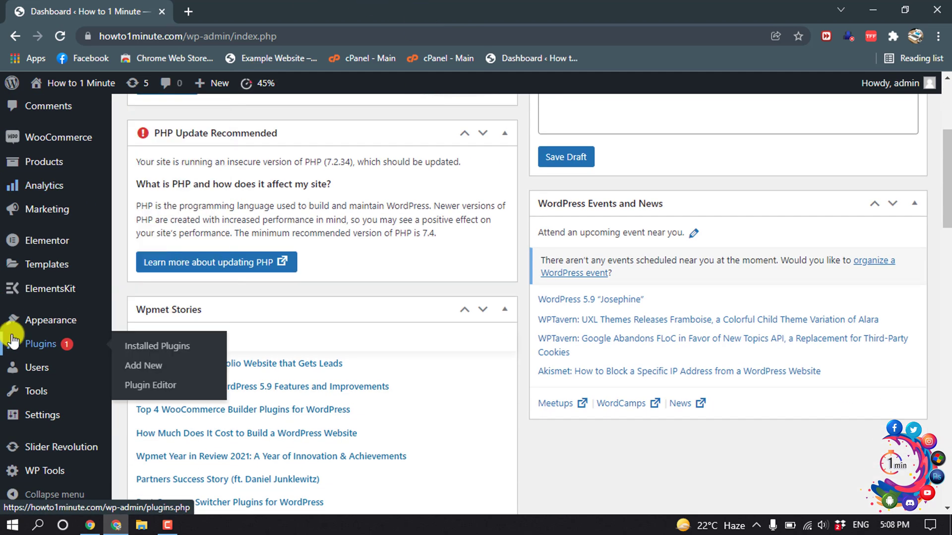
{"action": "left_click", "coordinate": [139, 368]}
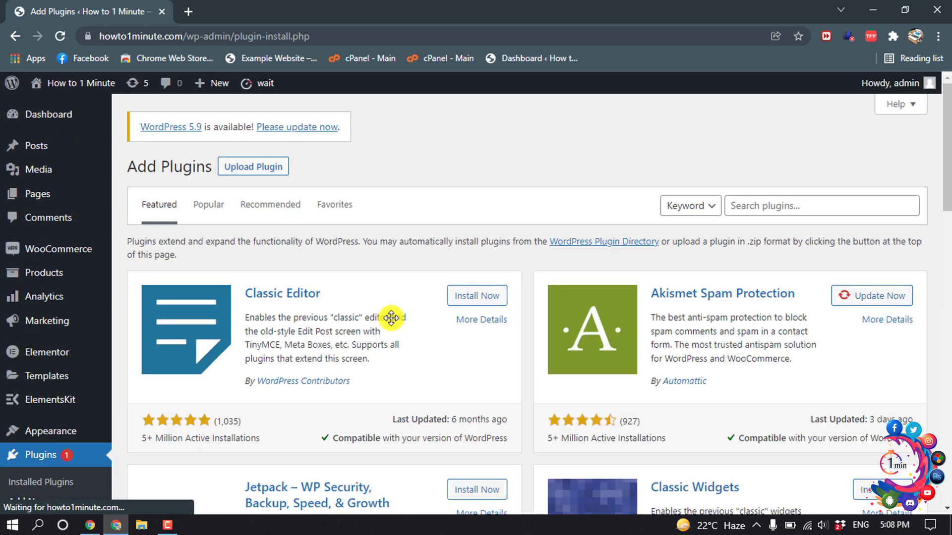
{"action": "left_click", "coordinate": [798, 201]}
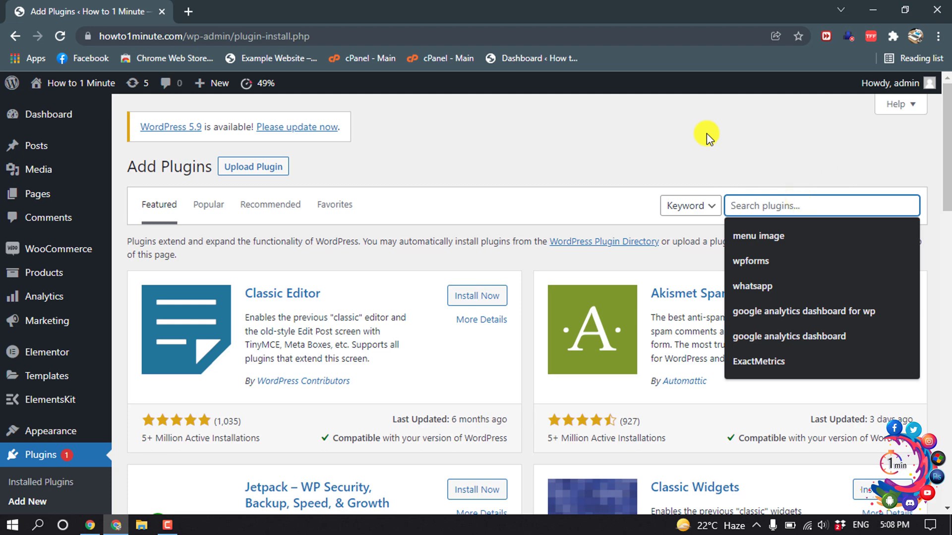
{"action": "type", "text": "chat room"}
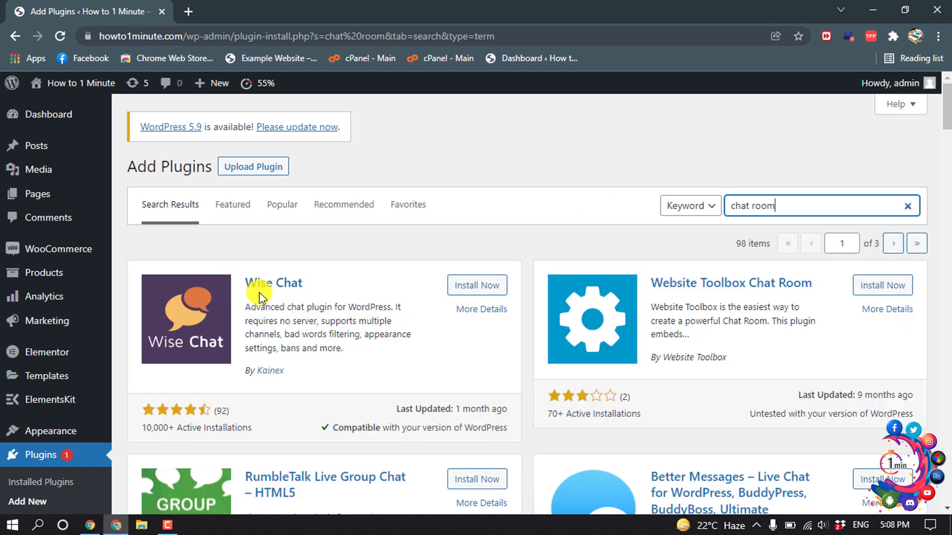
{"action": "left_click", "coordinate": [461, 286]}
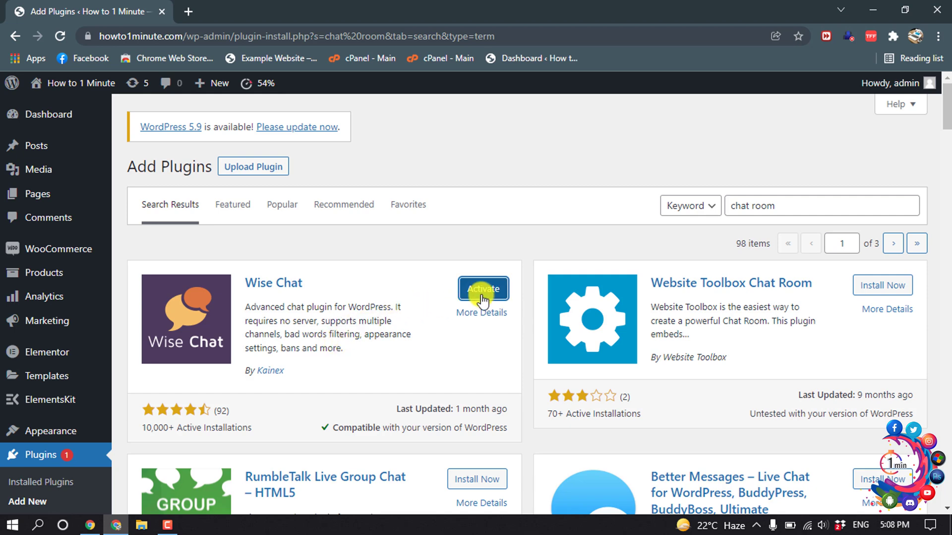
{"action": "left_click", "coordinate": [485, 294]}
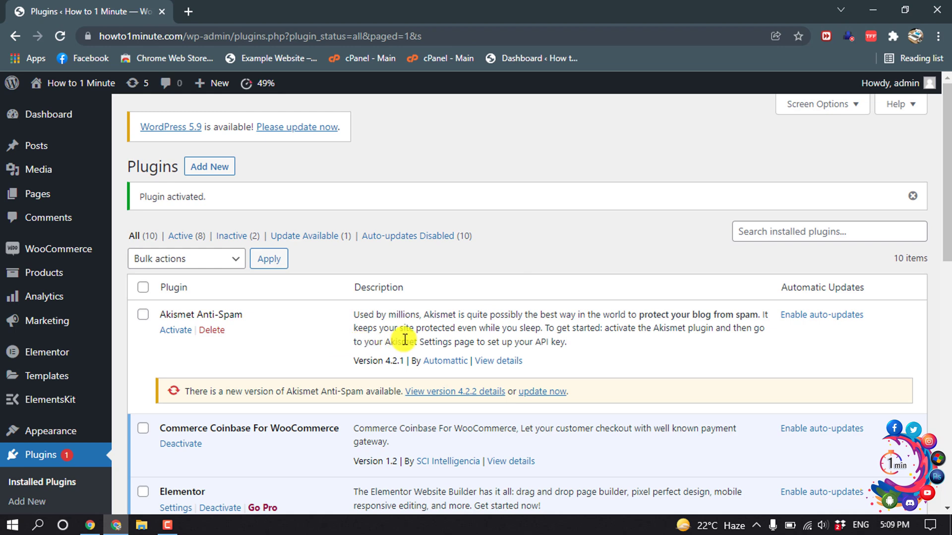
Go to Settings > Wise Chat Settings and leave General Mode on Classic chat
{"action": "mouse_move", "coordinate": [3, 303]}
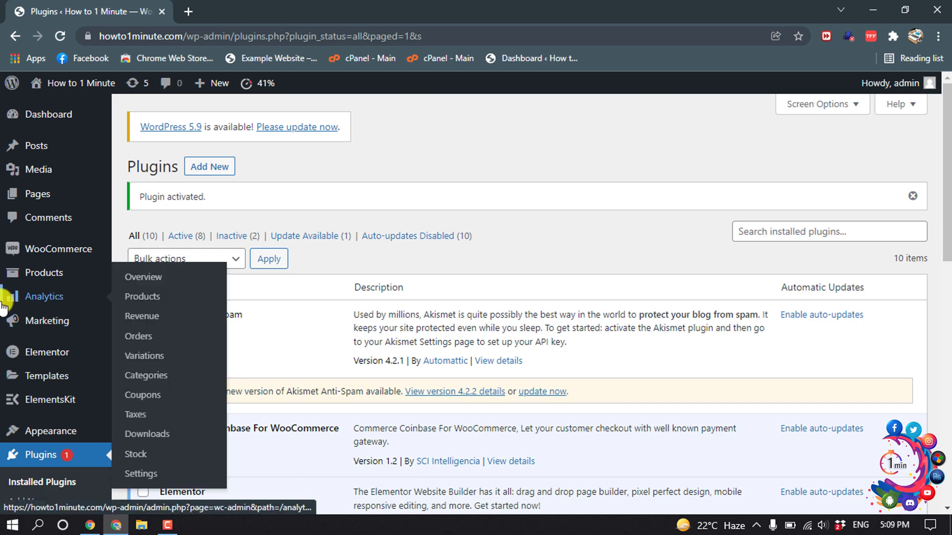
{"action": "scroll", "coordinate": [3, 304], "scroll_direction": "down", "scroll_amount": 3}
{"action": "mouse_move", "coordinate": [58, 416]}
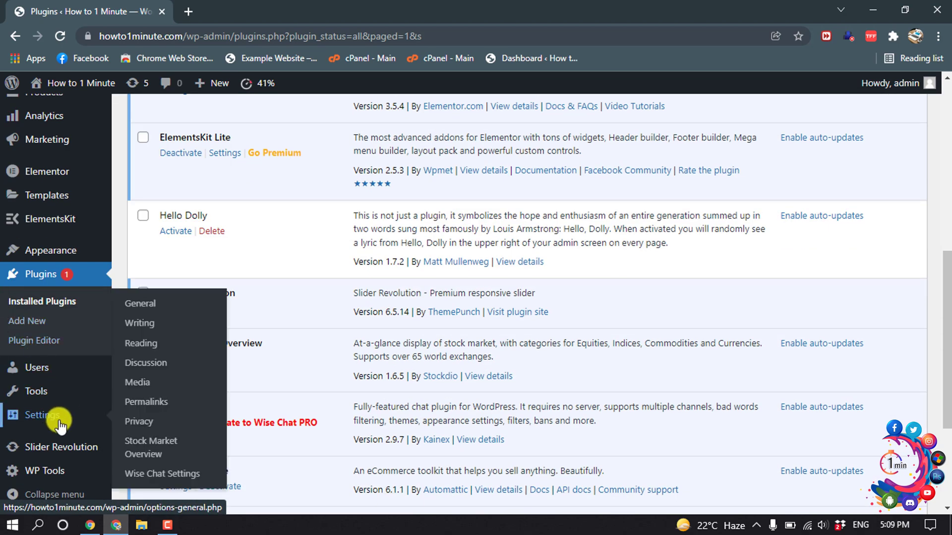
{"action": "left_click", "coordinate": [157, 477]}
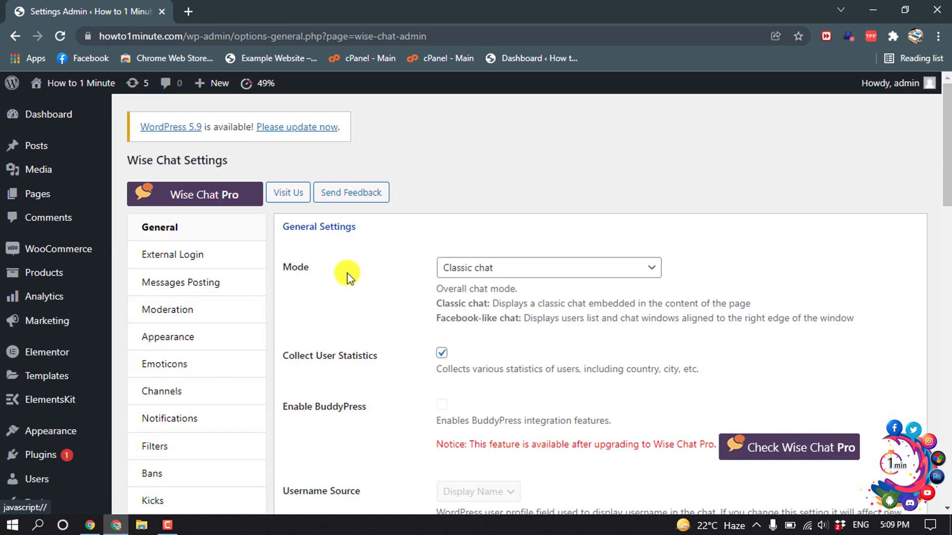
{"action": "left_click", "coordinate": [505, 270]}
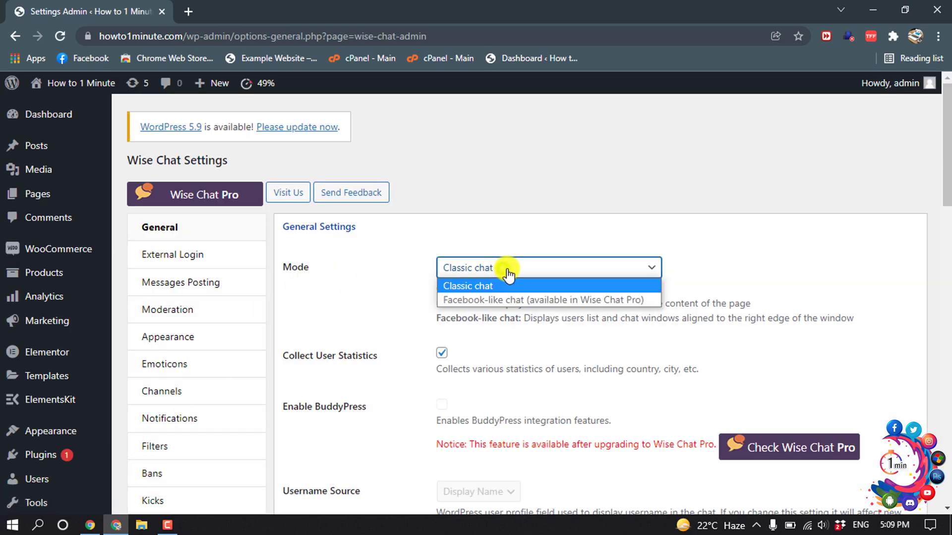
{"action": "left_click", "coordinate": [536, 268]}
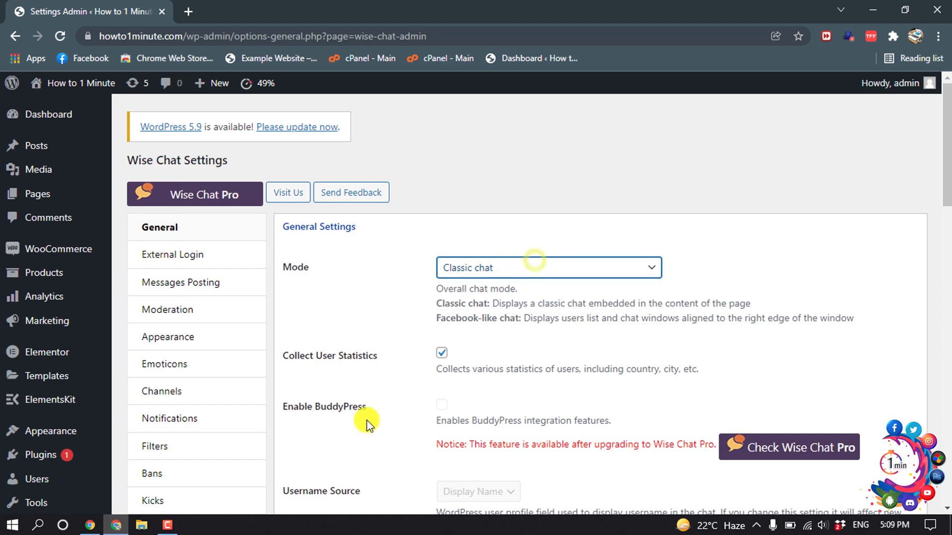
{"action": "scroll", "coordinate": [367, 423], "scroll_direction": "down", "scroll_amount": 5}
{"action": "scroll", "coordinate": [367, 423], "scroll_direction": "down", "scroll_amount": 10}
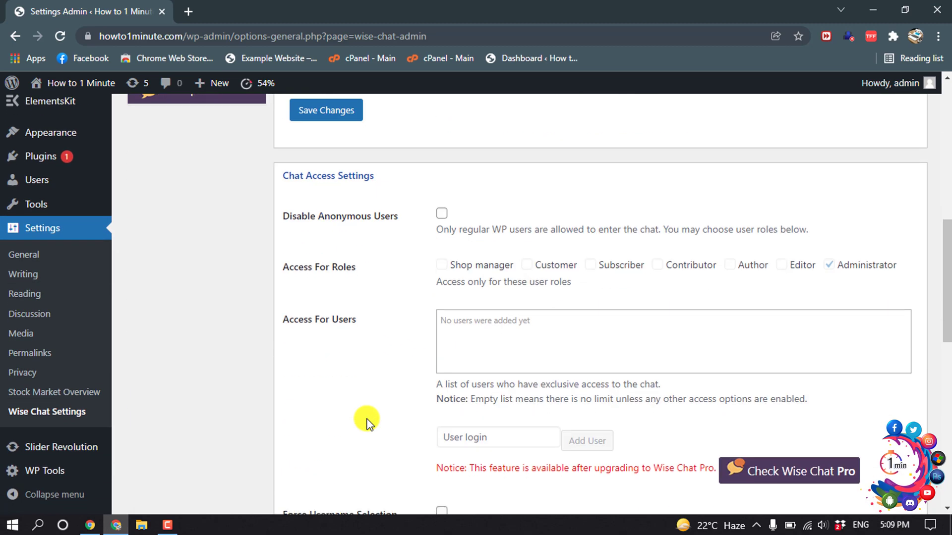
{"action": "scroll", "coordinate": [368, 422], "scroll_direction": "up", "scroll_amount": 13}
{"action": "scroll", "coordinate": [368, 419], "scroll_direction": "up", "scroll_amount": 2}
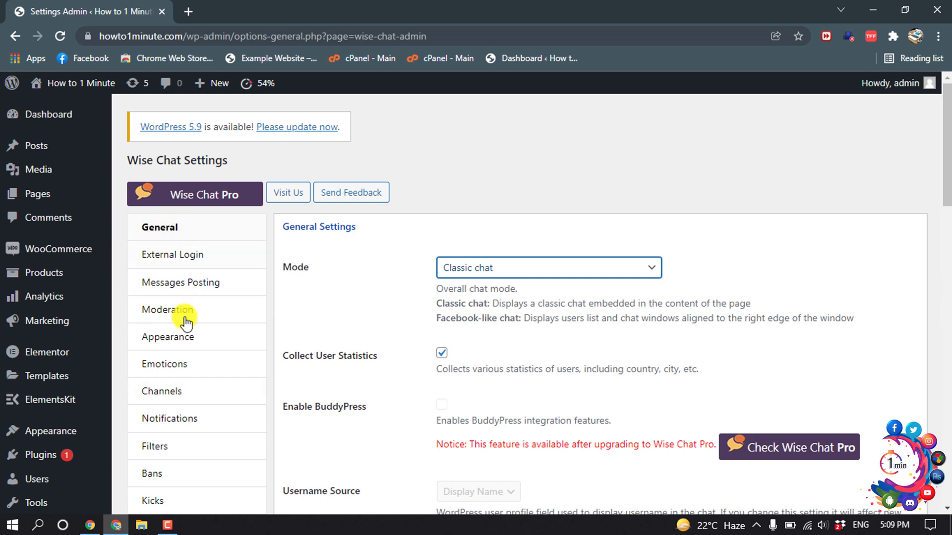
On the Appearance tab, set the theme to Default and the window title to 'chat room'
{"action": "left_click", "coordinate": [191, 338]}
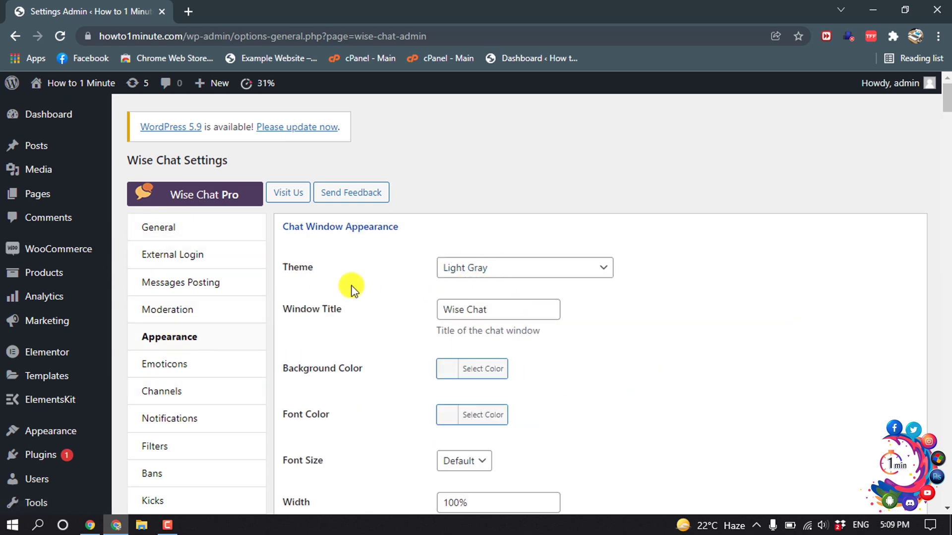
{"action": "left_click", "coordinate": [480, 270]}
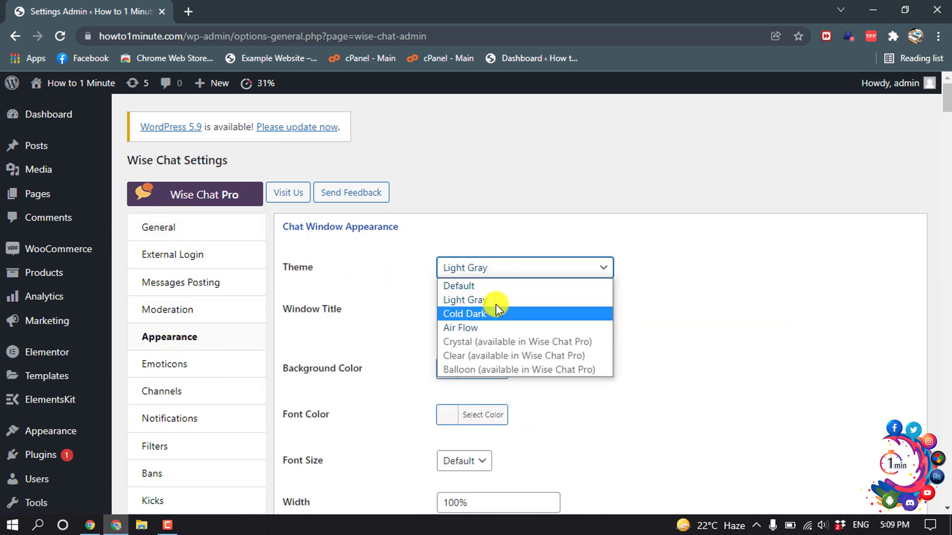
{"action": "left_click", "coordinate": [535, 280]}
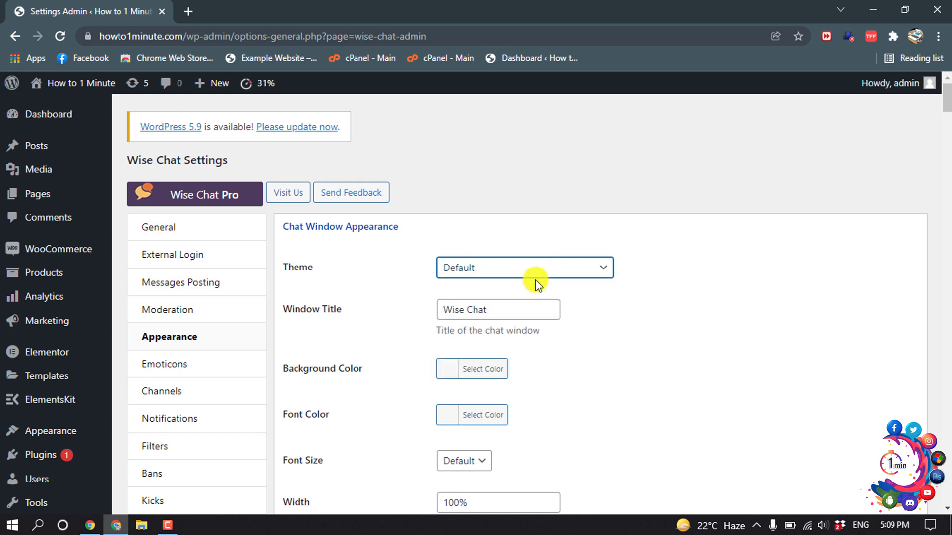
{"action": "scroll", "coordinate": [536, 280], "scroll_direction": "down", "scroll_amount": 1}
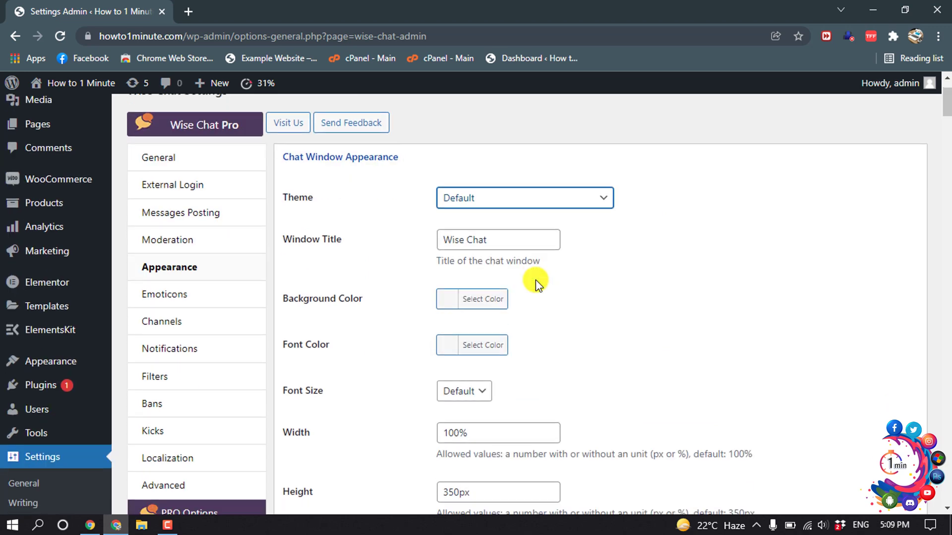
{"action": "triple_click", "coordinate": [497, 240]}
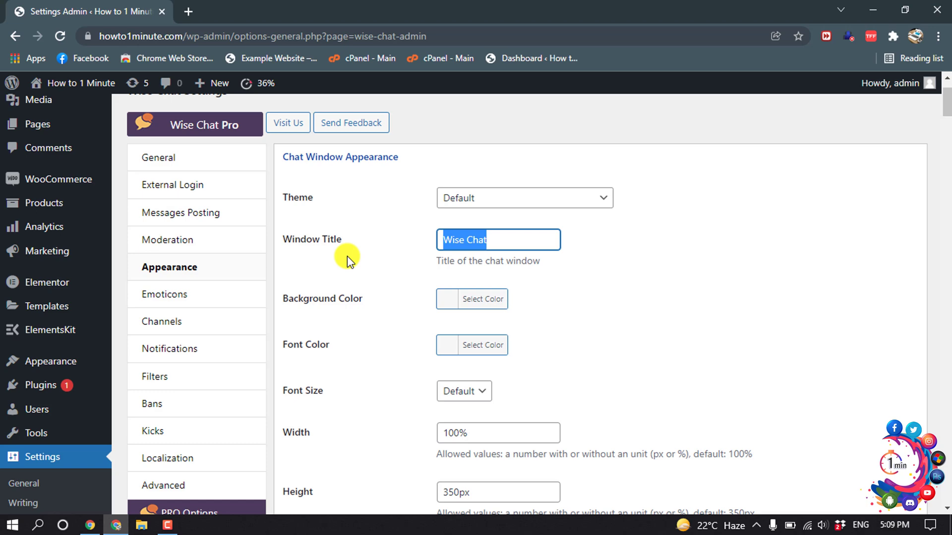
{"action": "type", "text": "chat"}
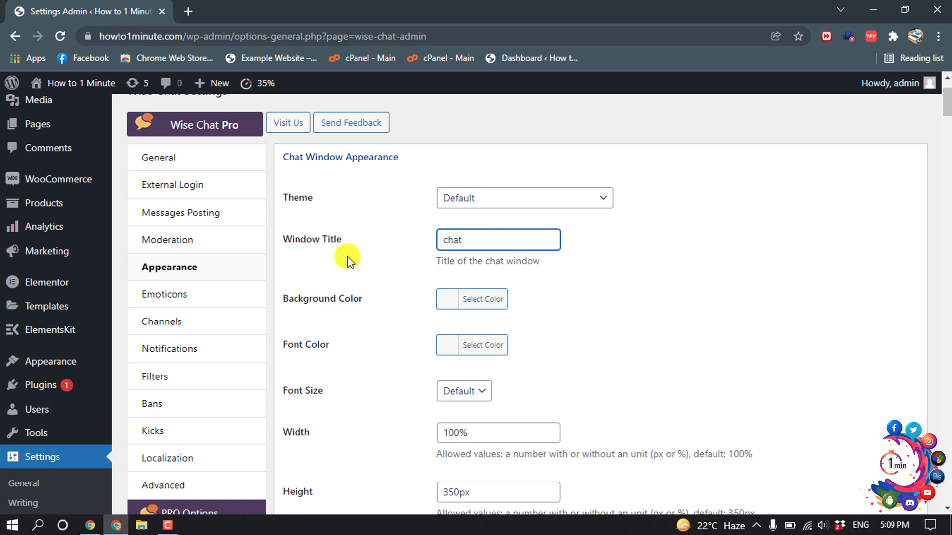
{"action": "type", "text": " room"}
Set the chat background color to orange #dd9933 and save the changes
{"action": "left_click", "coordinate": [453, 298]}
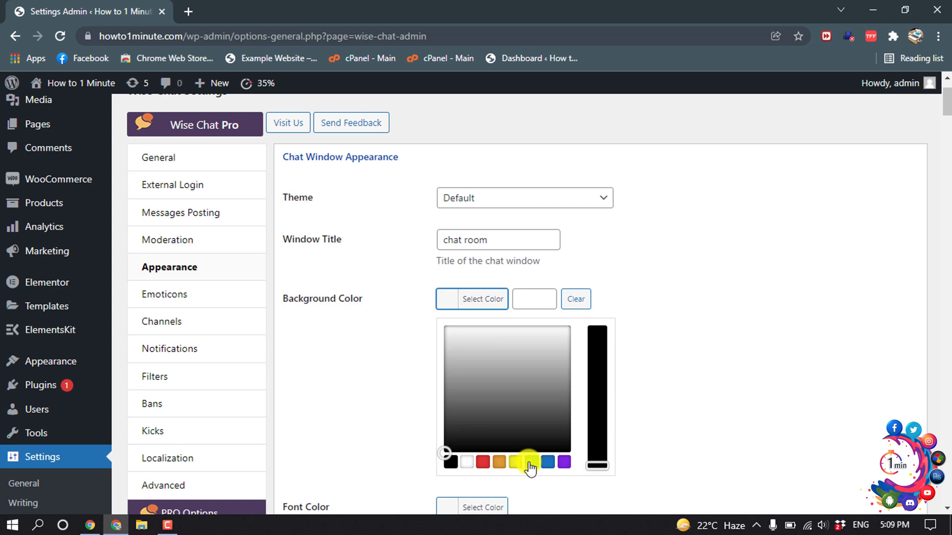
{"action": "left_click", "coordinate": [514, 466]}
{"action": "left_click", "coordinate": [498, 462]}
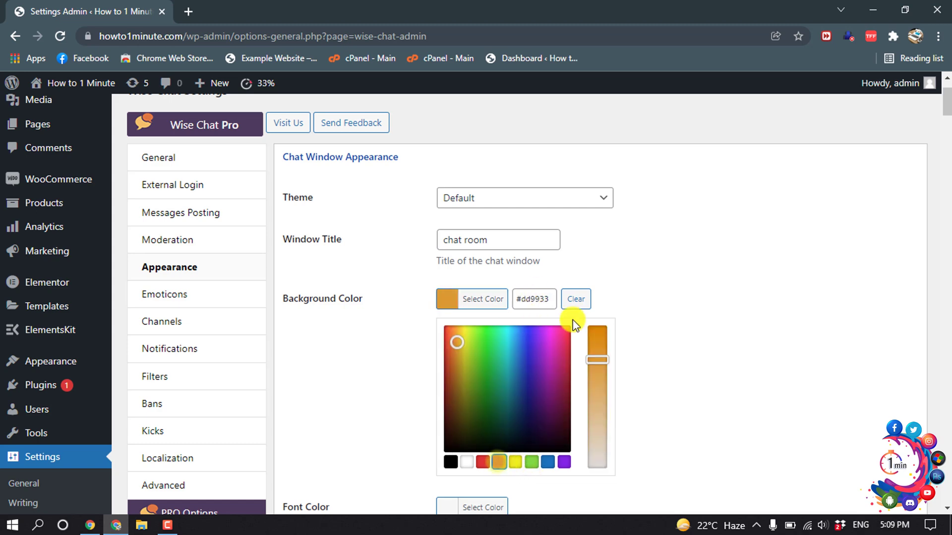
{"action": "left_click", "coordinate": [644, 281]}
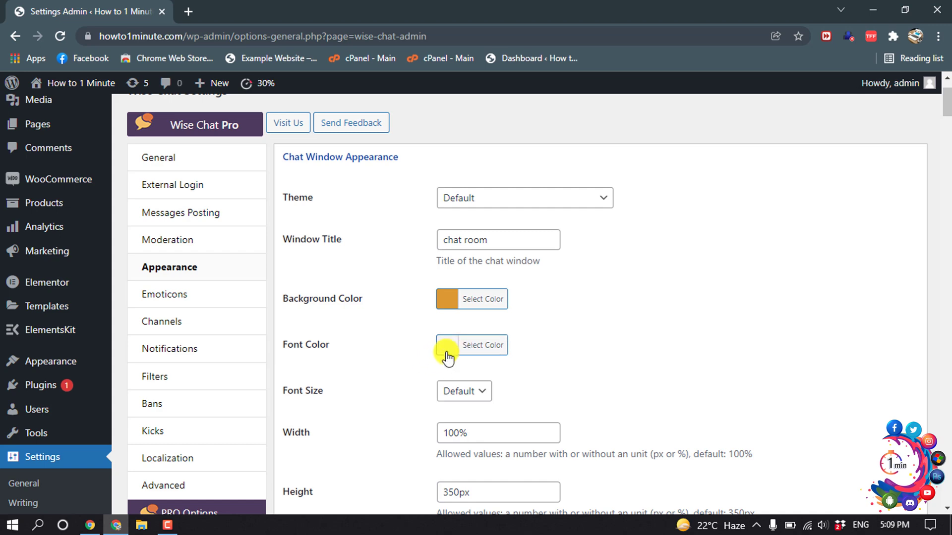
{"action": "scroll", "coordinate": [444, 355], "scroll_direction": "down", "scroll_amount": 2}
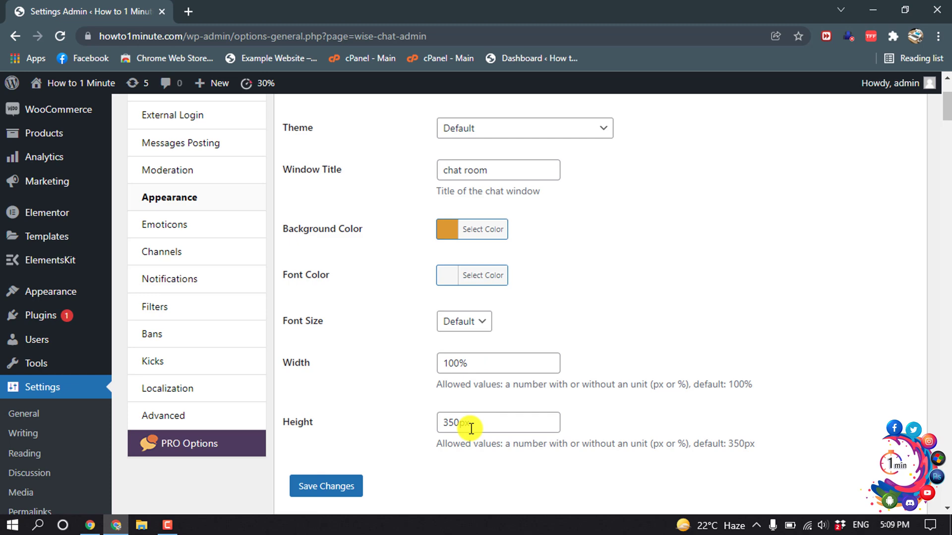
{"action": "scroll", "coordinate": [468, 427], "scroll_direction": "down", "scroll_amount": 4}
{"action": "left_click", "coordinate": [321, 278]}
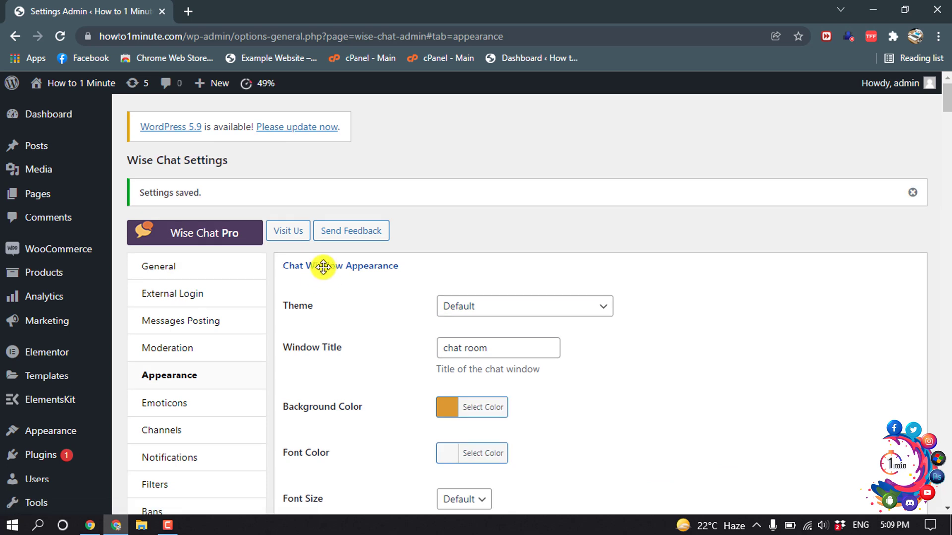
In Installed Plugins, open Wise Chat's details at the Installation tab
{"action": "scroll", "coordinate": [10, 417], "scroll_direction": "down", "scroll_amount": 3}
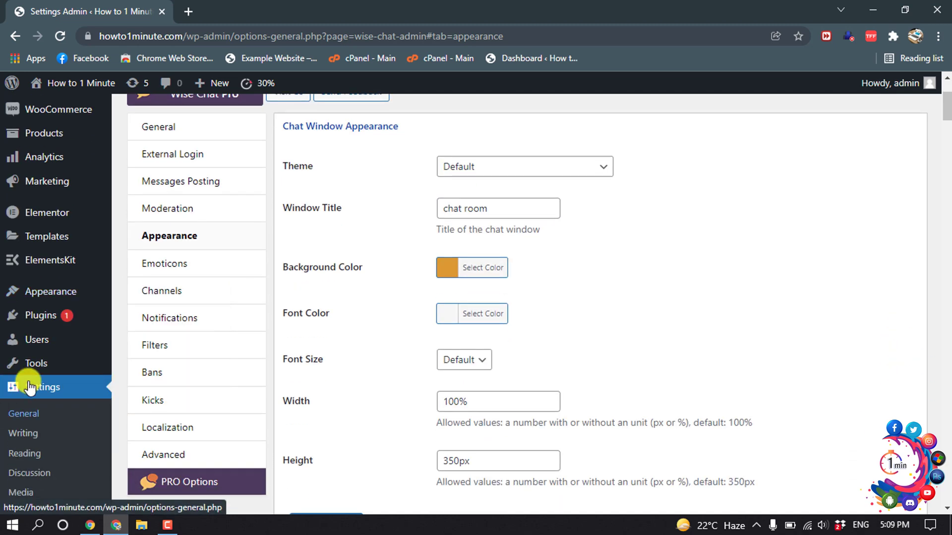
{"action": "left_click", "coordinate": [41, 318]}
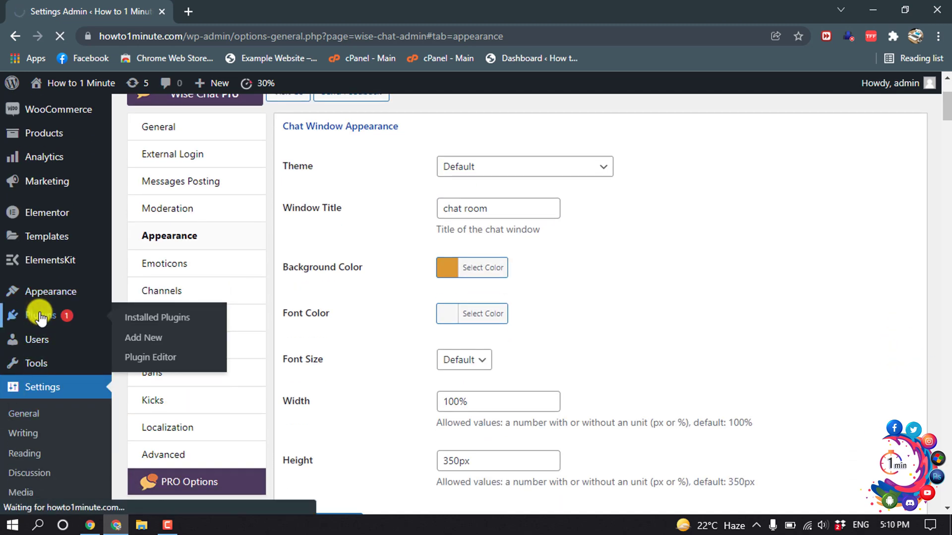
{"action": "scroll", "coordinate": [406, 285], "scroll_direction": "down", "scroll_amount": 8}
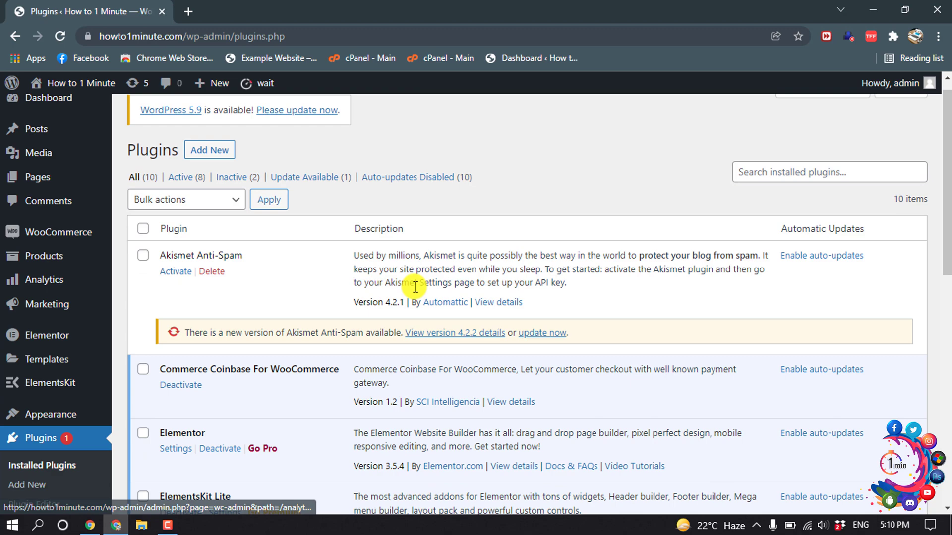
{"action": "scroll", "coordinate": [414, 287], "scroll_direction": "down", "scroll_amount": 1}
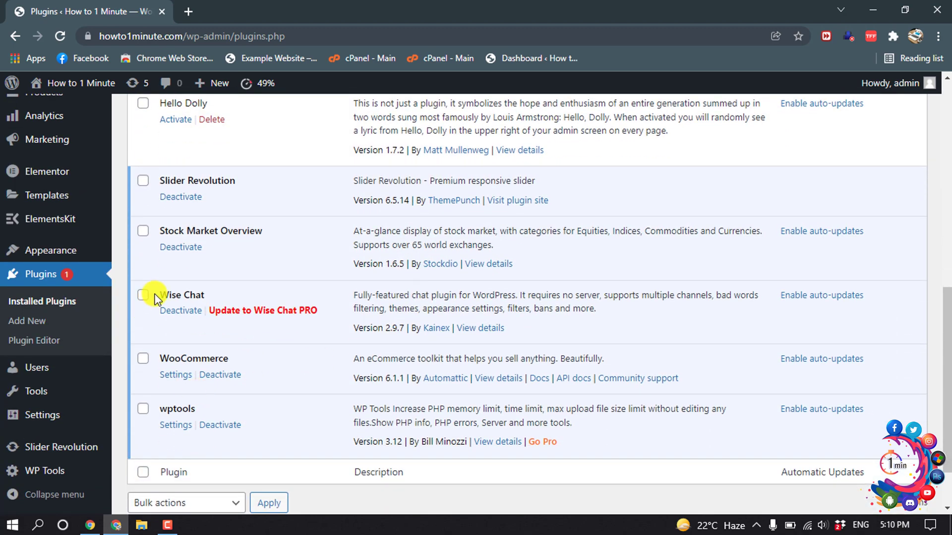
{"action": "left_click", "coordinate": [472, 328]}
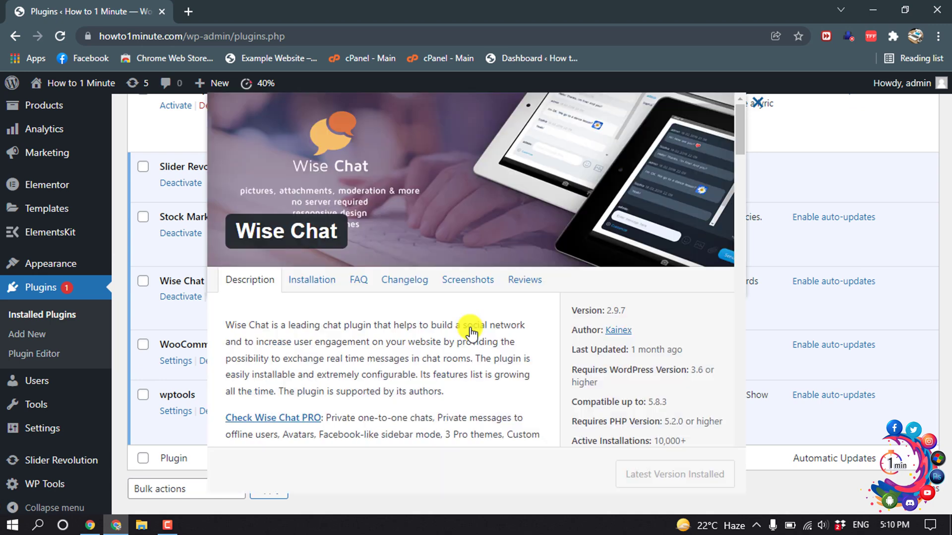
{"action": "left_click", "coordinate": [312, 280]}
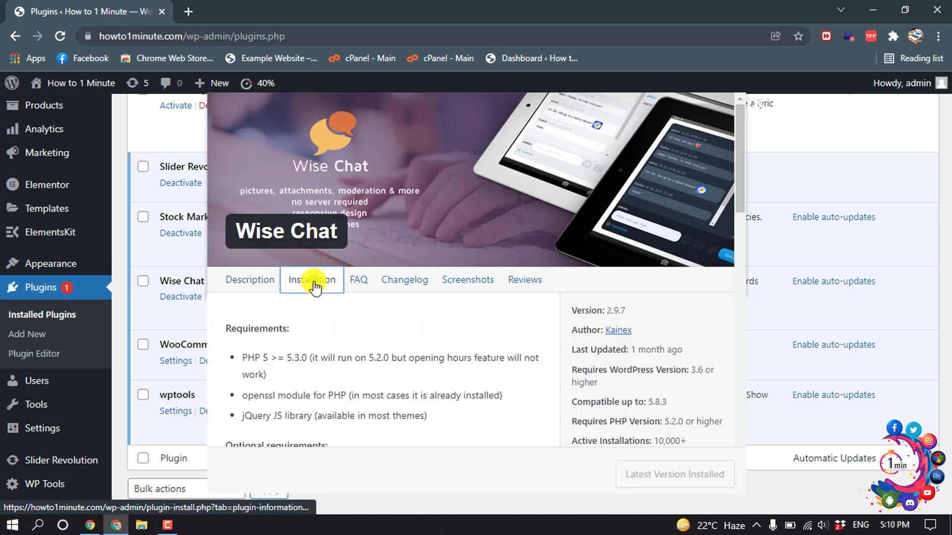
Copy the [wise-chat] shortcode from the notes and close the details window
{"action": "scroll", "coordinate": [434, 364], "scroll_direction": "down", "scroll_amount": 7}
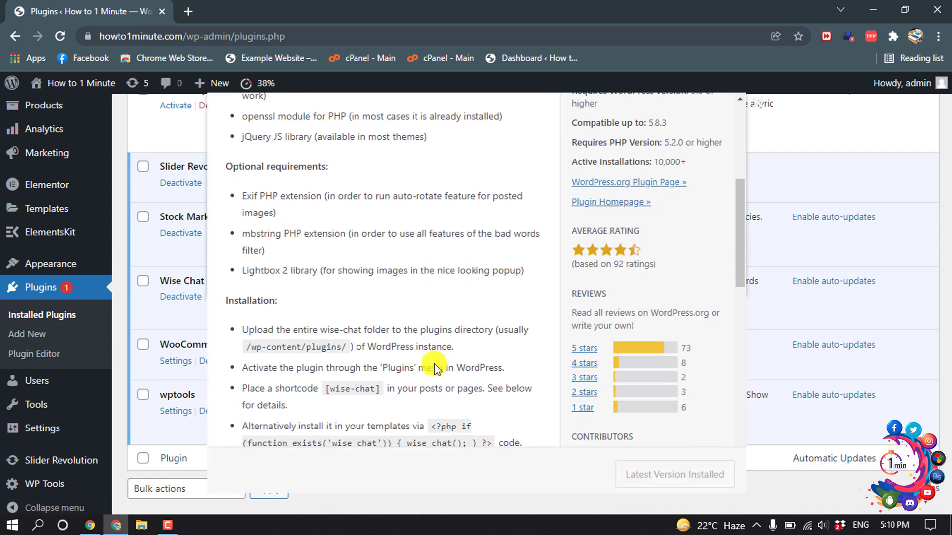
{"action": "left_click_drag", "start_coordinate": [323, 319], "coordinate": [380, 319]}
{"action": "right_click", "coordinate": [367, 319]}
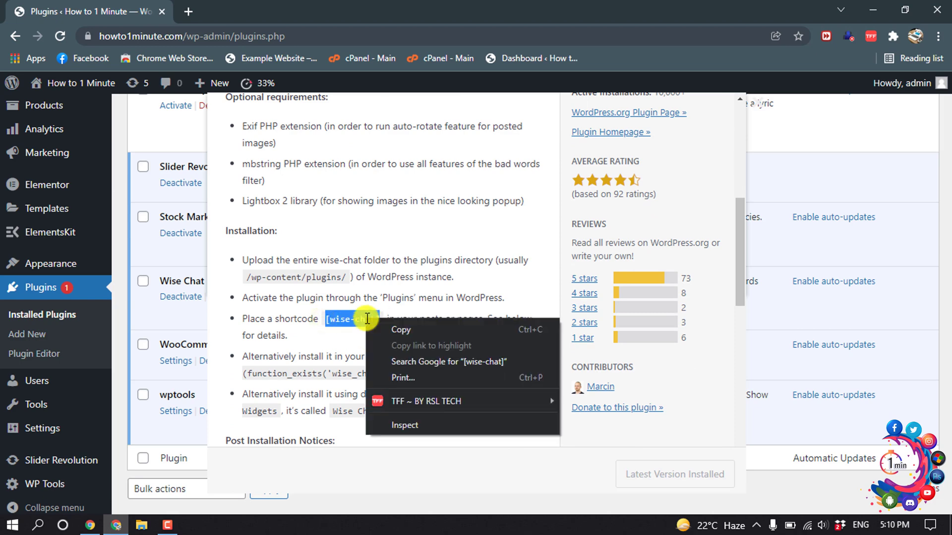
{"action": "left_click", "coordinate": [384, 328]}
{"action": "left_click", "coordinate": [757, 103]}
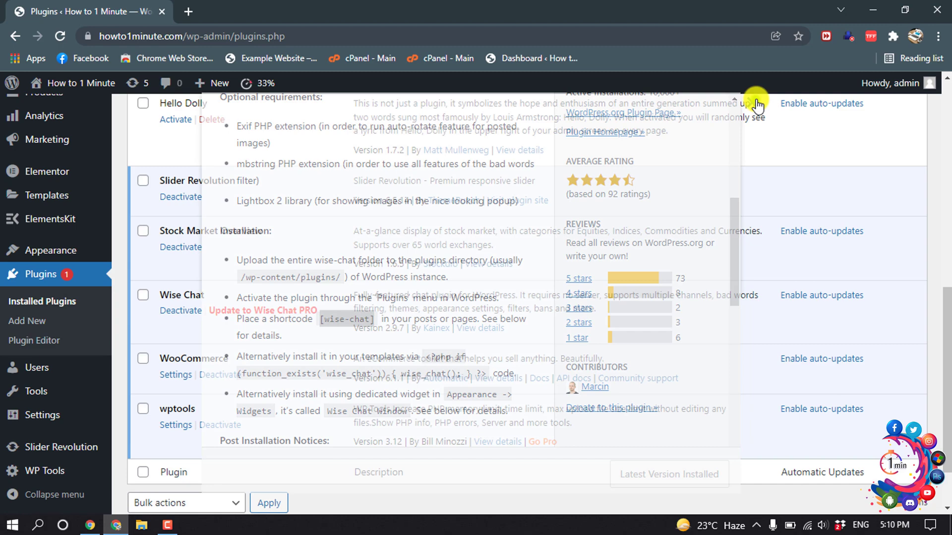
{"action": "scroll", "coordinate": [15, 371], "scroll_direction": "up", "scroll_amount": 10}
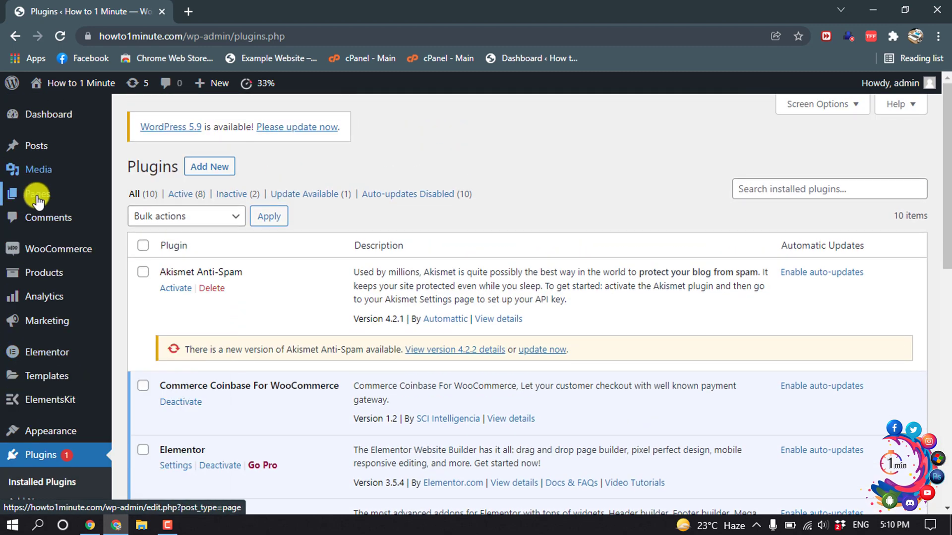
Edit the Contact page and add an empty Shortcode block below the contact form
{"action": "left_click", "coordinate": [37, 201]}
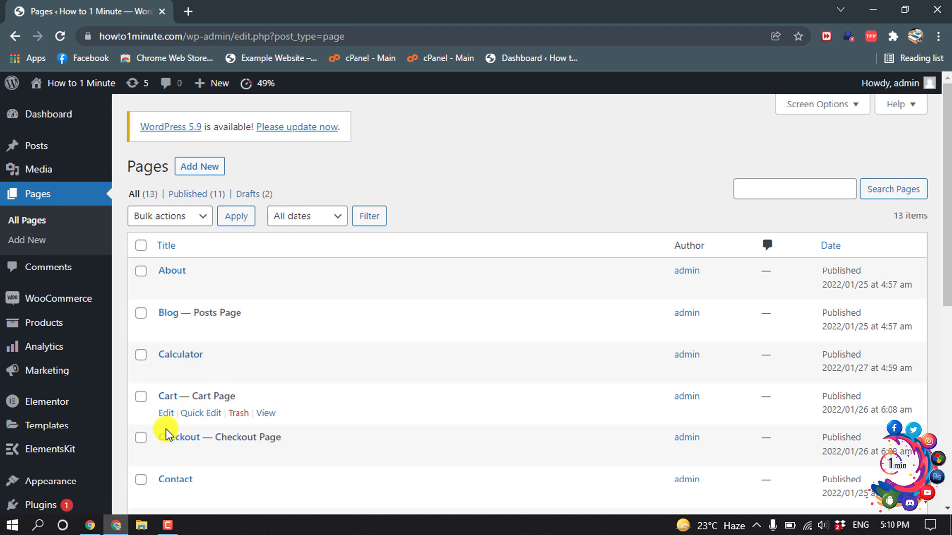
{"action": "scroll", "coordinate": [165, 452], "scroll_direction": "down", "scroll_amount": 3}
{"action": "left_click", "coordinate": [165, 358]}
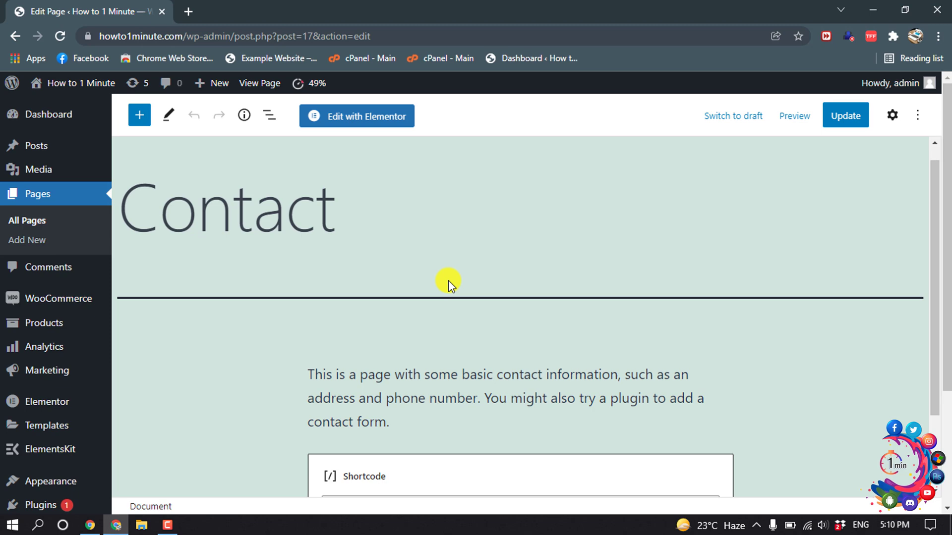
{"action": "scroll", "coordinate": [442, 287], "scroll_direction": "down", "scroll_amount": 2}
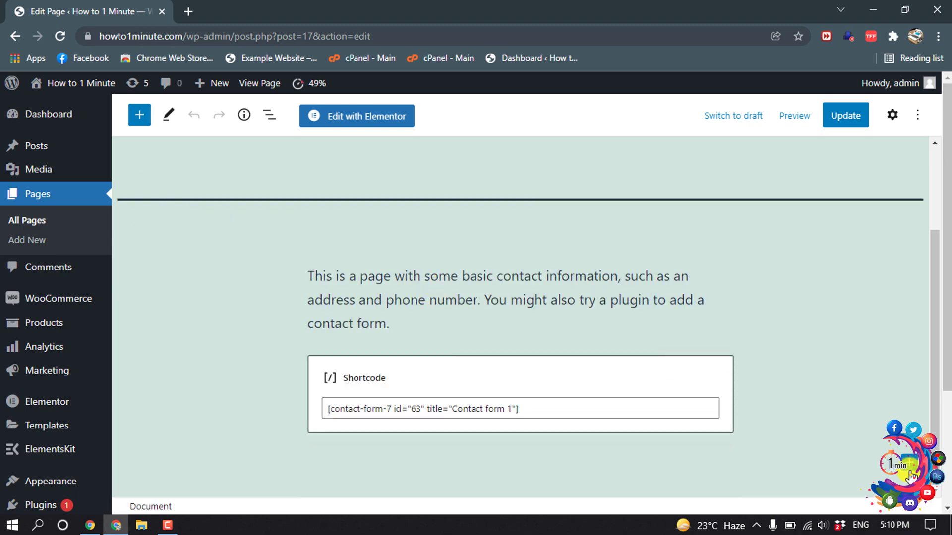
{"action": "left_click", "coordinate": [912, 464]}
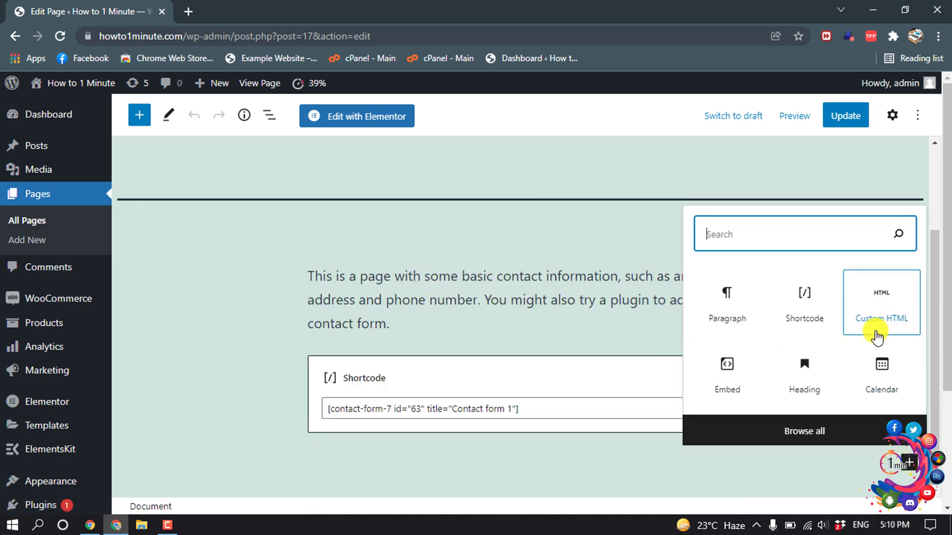
{"action": "left_click", "coordinate": [813, 313]}
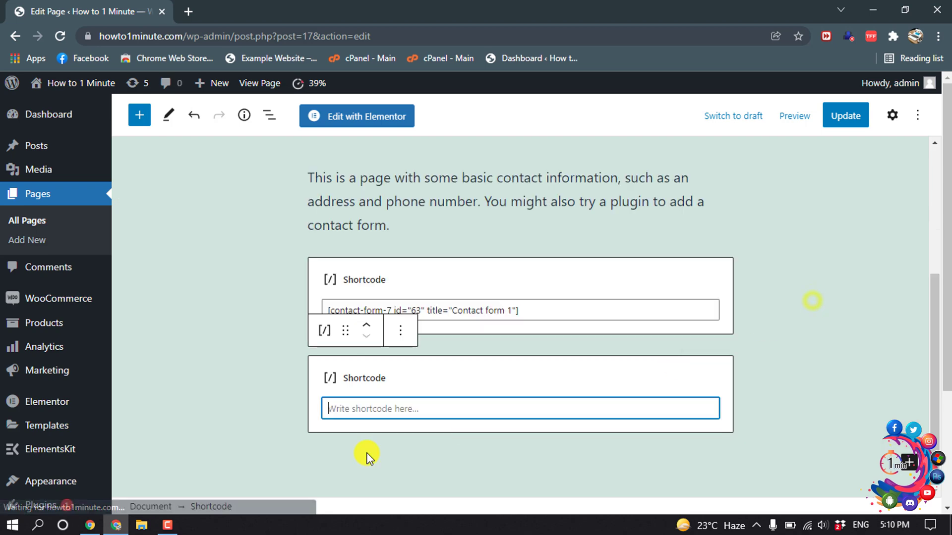
Paste [wise-chat] into the block, update the page, and open the live page in a new tab
{"action": "right_click", "coordinate": [365, 412]}
{"action": "left_click", "coordinate": [404, 281]}
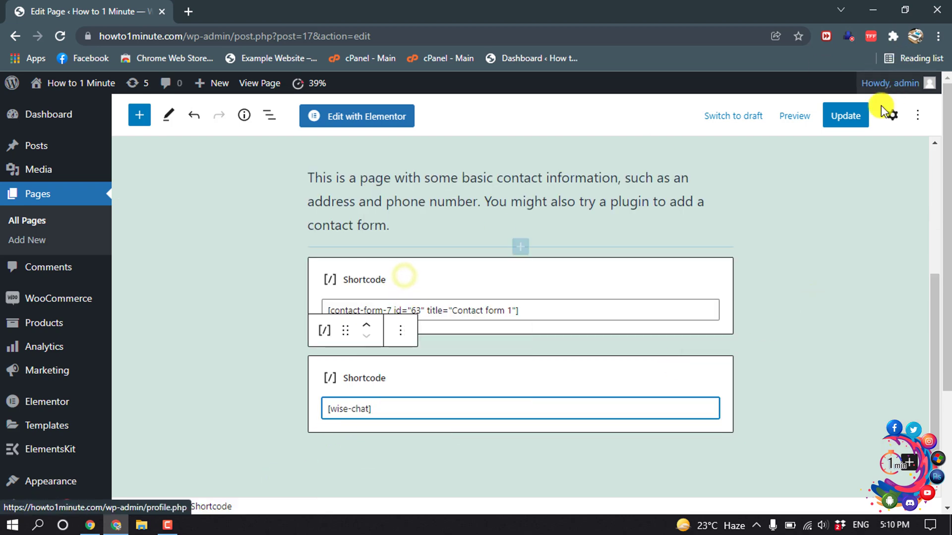
{"action": "left_click", "coordinate": [856, 118]}
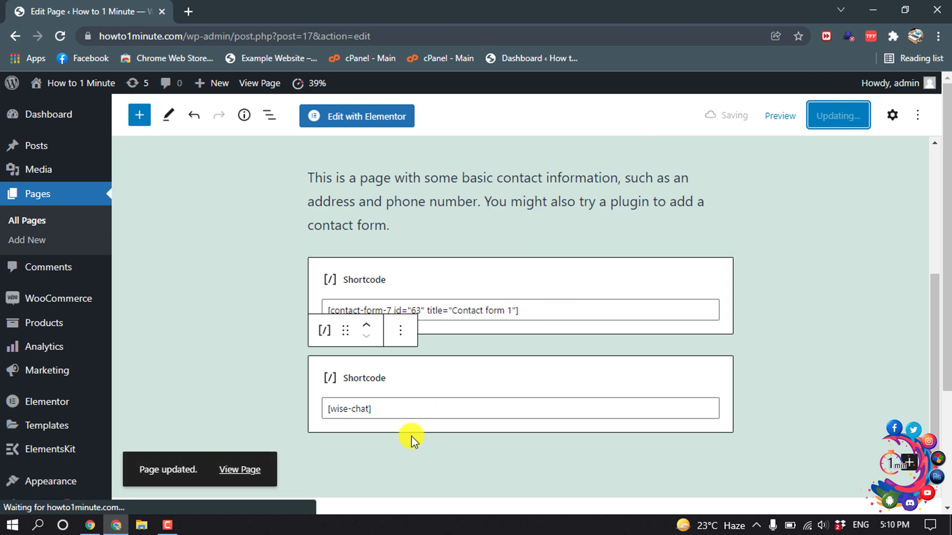
{"action": "right_click", "coordinate": [239, 469]}
{"action": "left_click", "coordinate": [314, 321]}
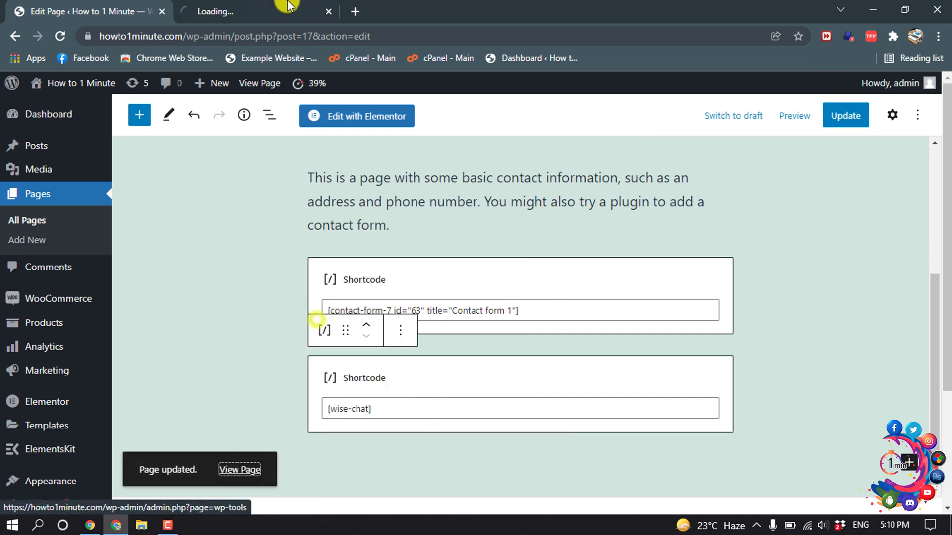
Switch to the live Contact page tab and post 'Hi' in the orange chat room
{"action": "left_click", "coordinate": [276, 9]}
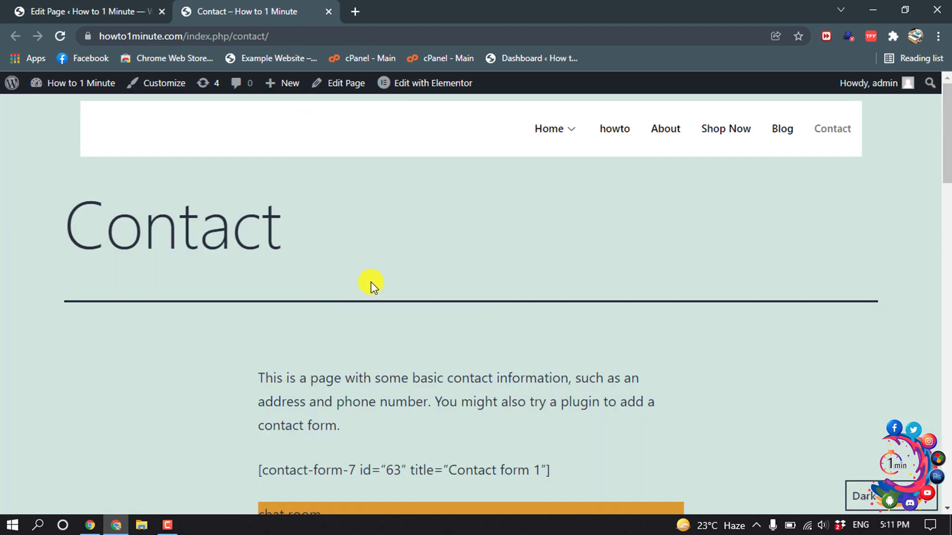
{"action": "scroll", "coordinate": [371, 282], "scroll_direction": "down", "scroll_amount": 10}
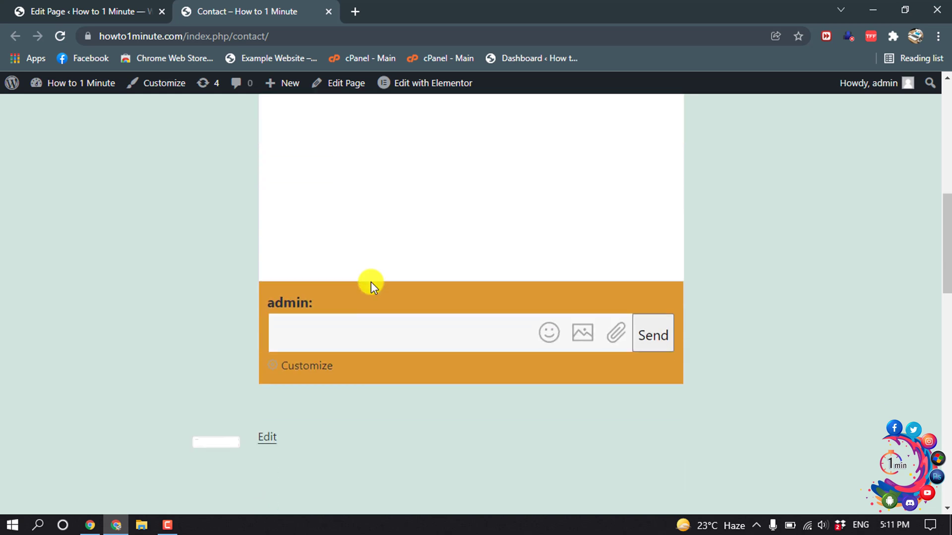
{"action": "scroll", "coordinate": [371, 282], "scroll_direction": "up", "scroll_amount": 3}
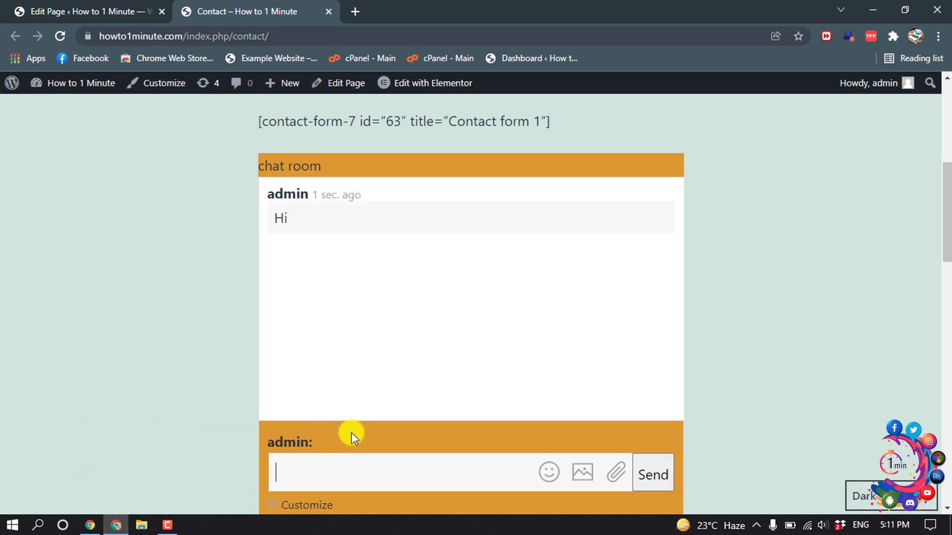
{"action": "scroll", "coordinate": [357, 429], "scroll_direction": "down", "scroll_amount": 2}
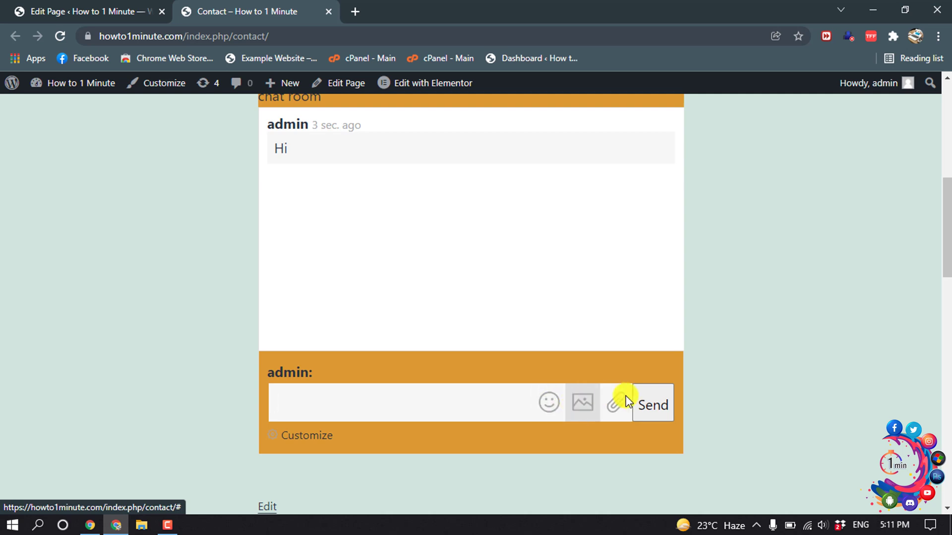
Try the chat's file attachment, cancel the Open dialog, and minimize Chrome to the desktop
{"action": "left_click", "coordinate": [623, 410]}
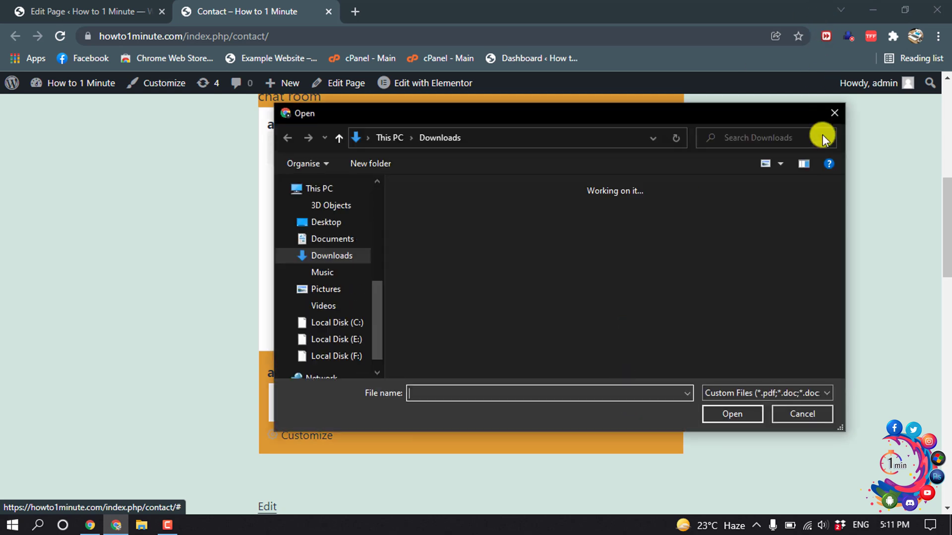
{"action": "left_click", "coordinate": [828, 117]}
{"action": "scroll", "coordinate": [378, 244], "scroll_direction": "up", "scroll_amount": 3}
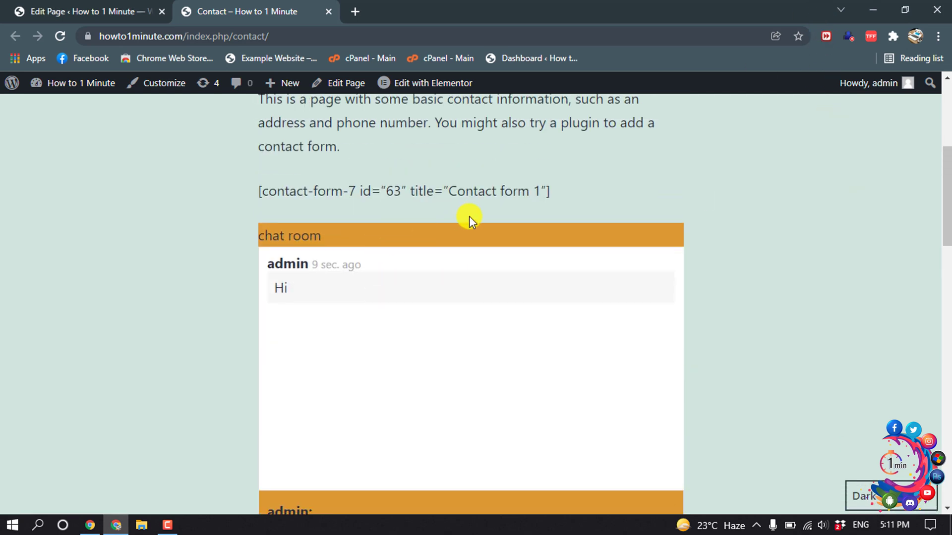
{"action": "scroll", "coordinate": [474, 216], "scroll_direction": "down", "scroll_amount": 1}
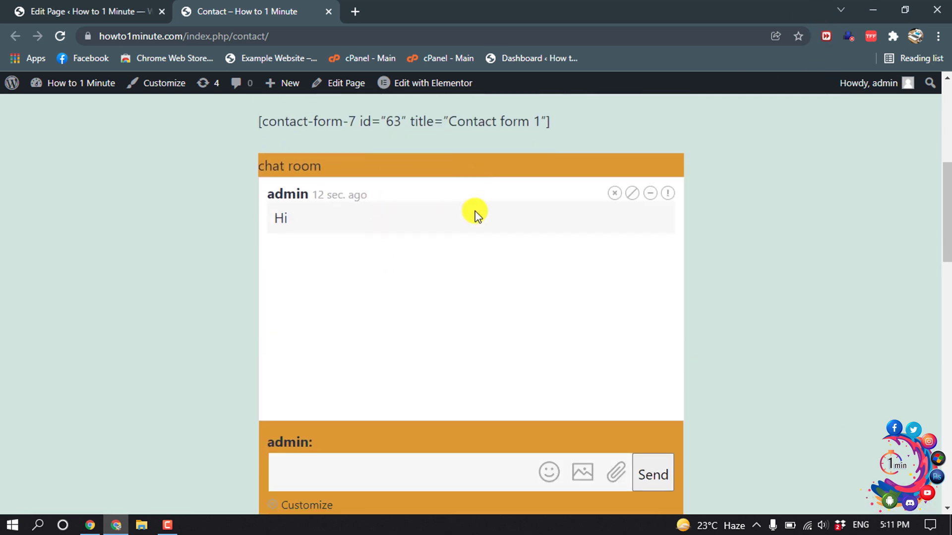
{"action": "left_click", "coordinate": [872, 7]}
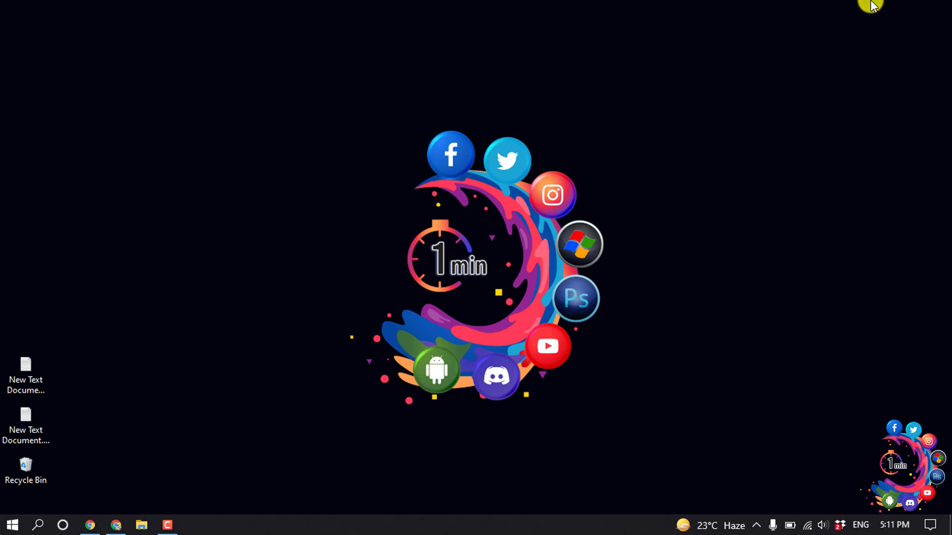